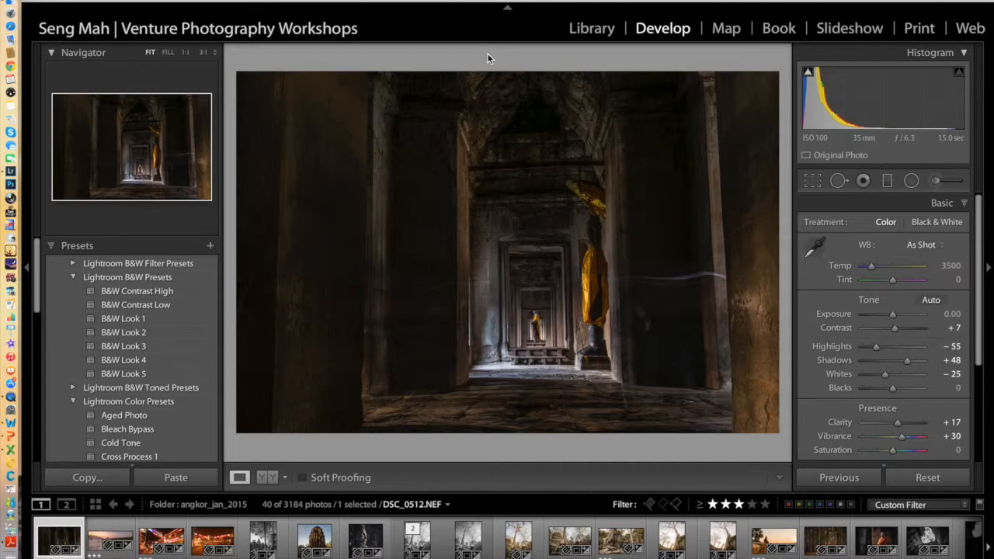
Start exporting the selected photo and set the destination to a new folder named CAMERA CLUB on the Desktop
left_click(113, 2)
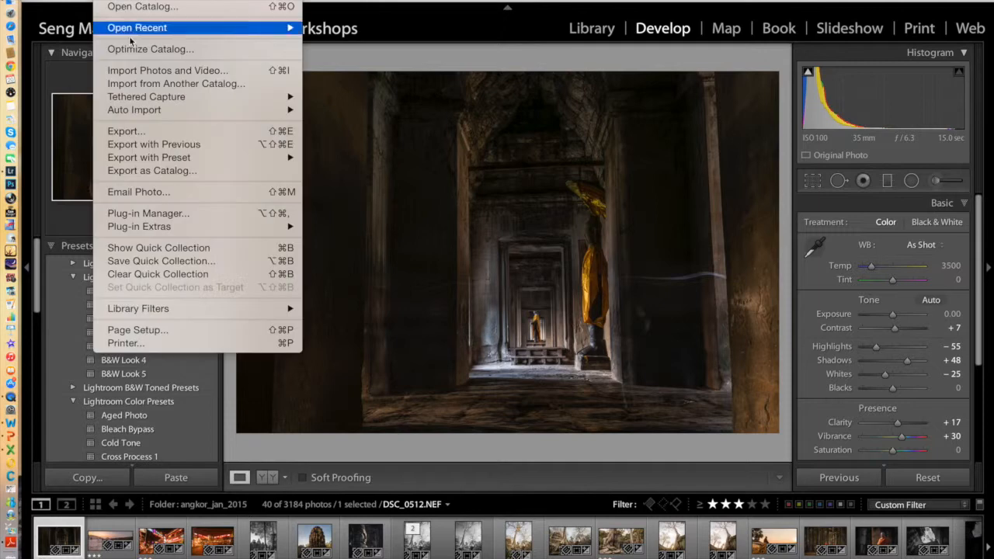
left_click(124, 131)
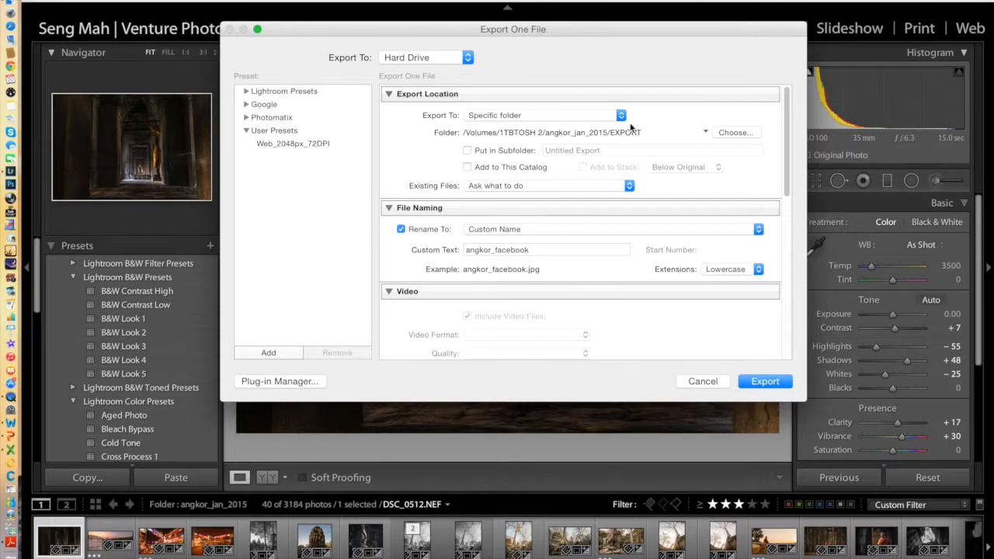
left_click(735, 133)
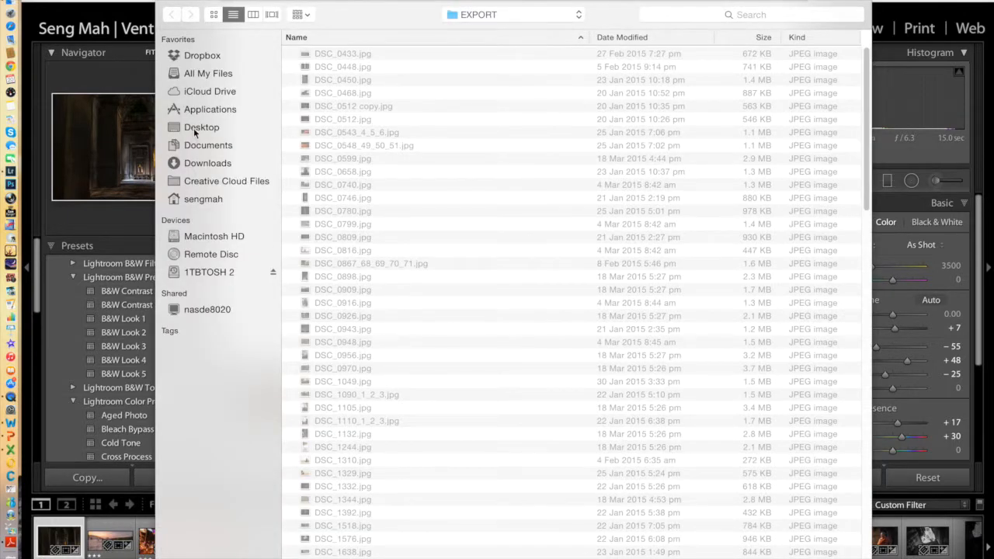
left_click(198, 128)
left_click(233, 541)
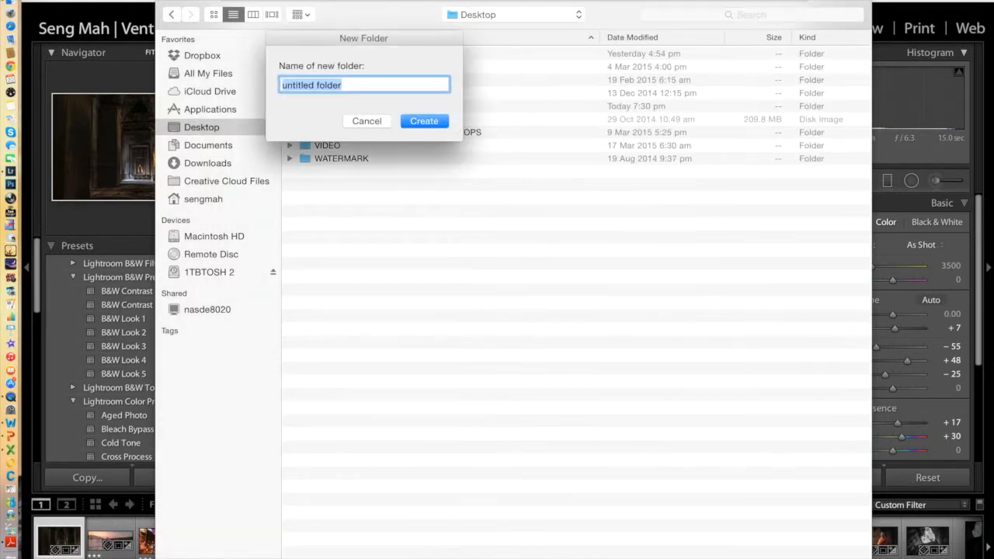
type("CAMERA CLUB")
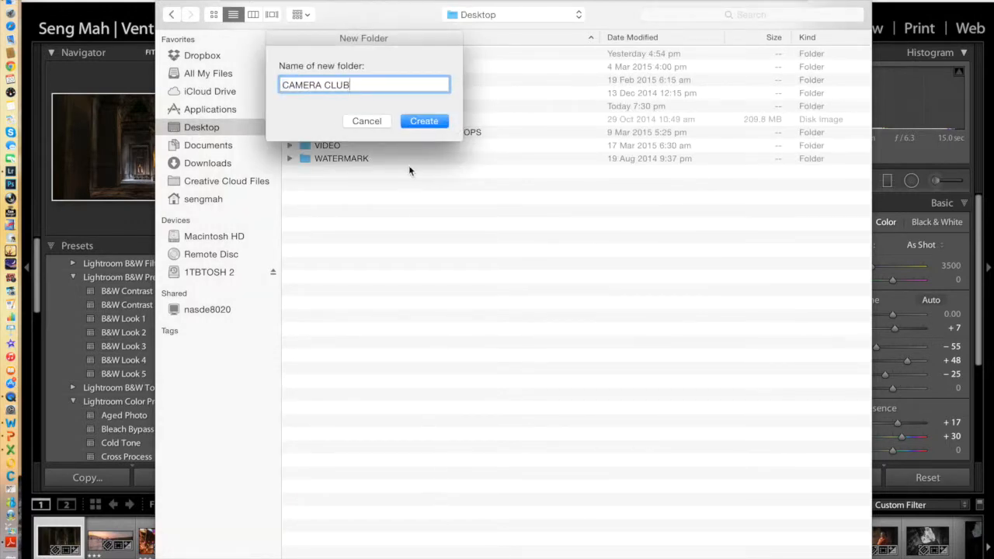
left_click(413, 120)
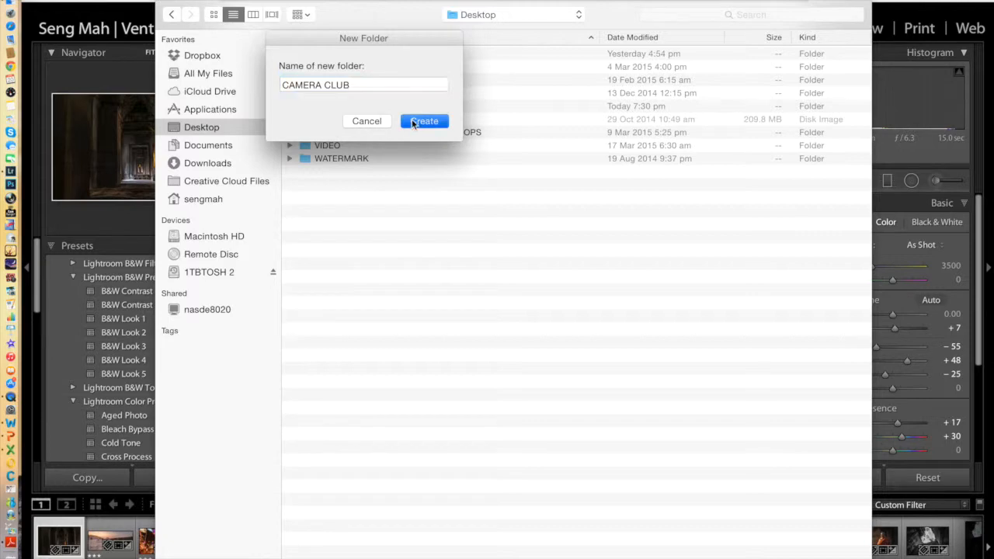
left_click(841, 558)
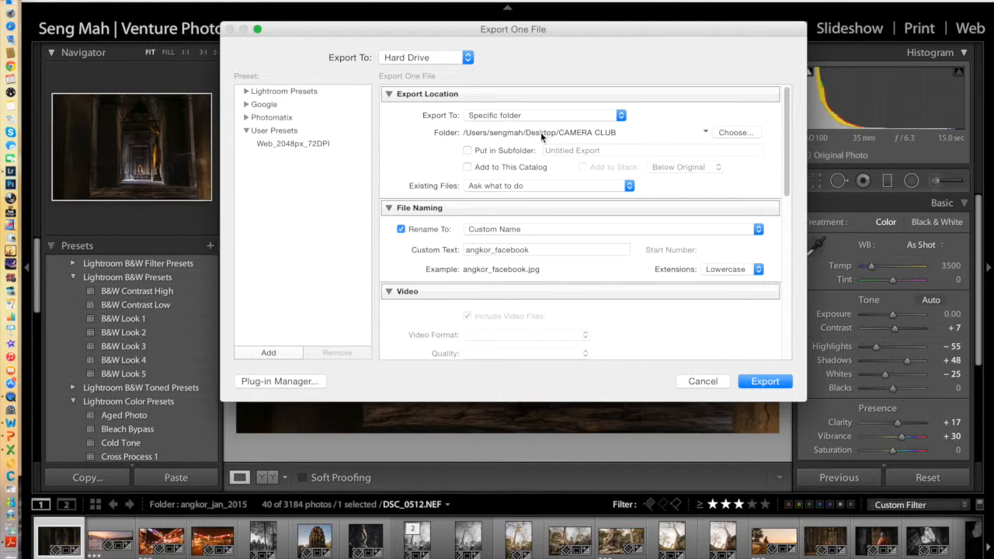
Set the export's custom file name to angkor_competition_ followed by the photographer's first name
scroll(615, 203, "down", 3)
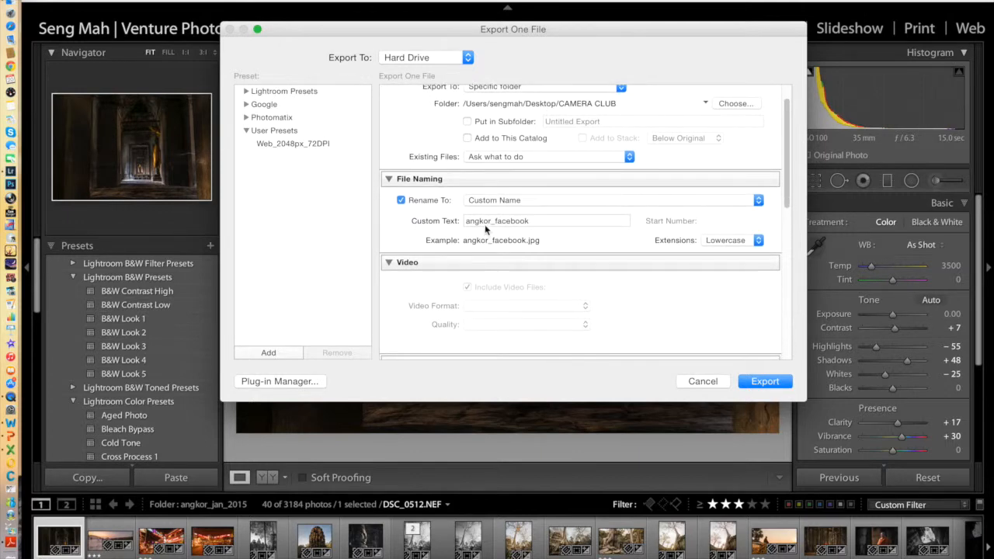
left_click_drag(535, 222, 466, 221)
type("angkor_cm")
type("mpetition_seng")
Resize the exported image to fit 2000 pixels on the long edge
scroll(578, 273, "down", 3)
scroll(593, 276, "down", 8)
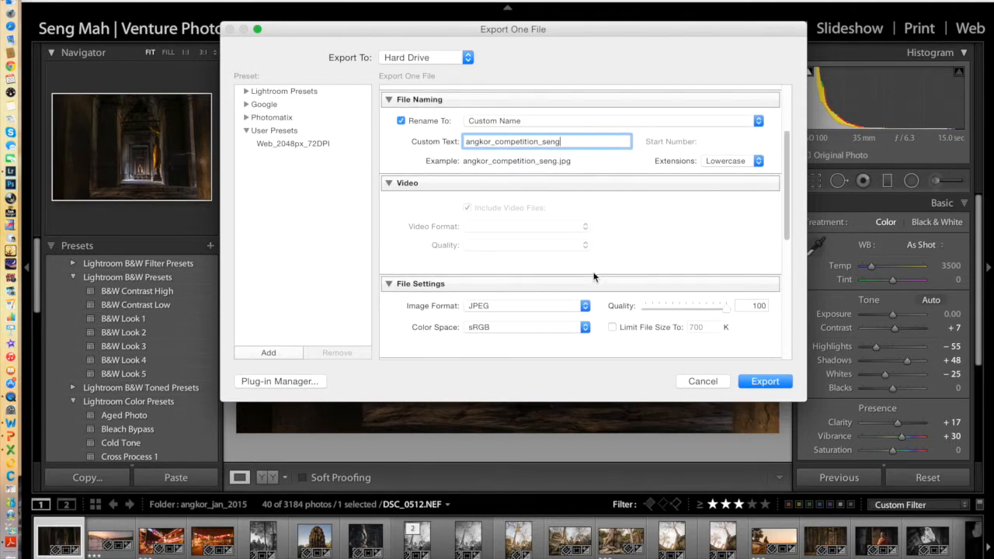
scroll(593, 277, "down", 1)
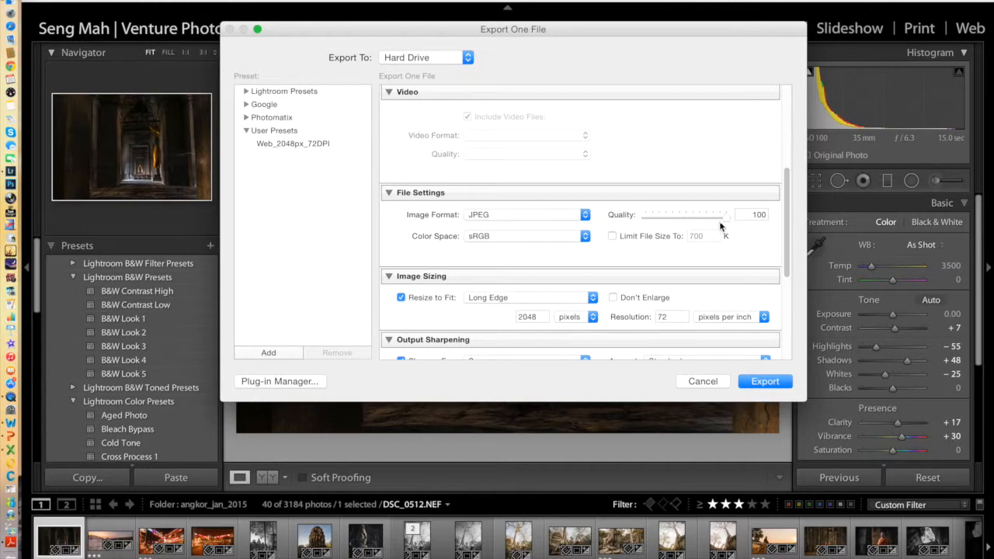
scroll(553, 288, "down", 1)
scroll(553, 288, "down", 5)
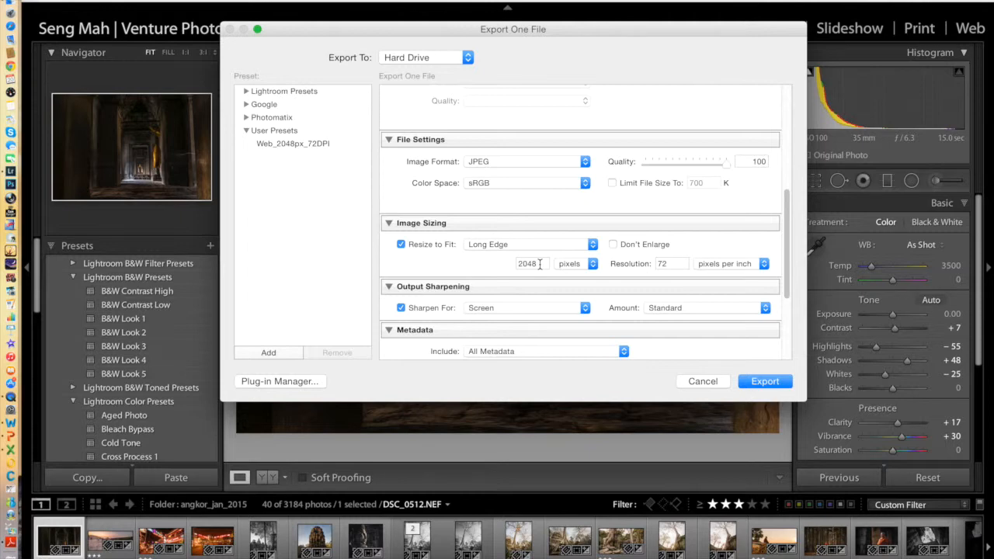
left_click(540, 265)
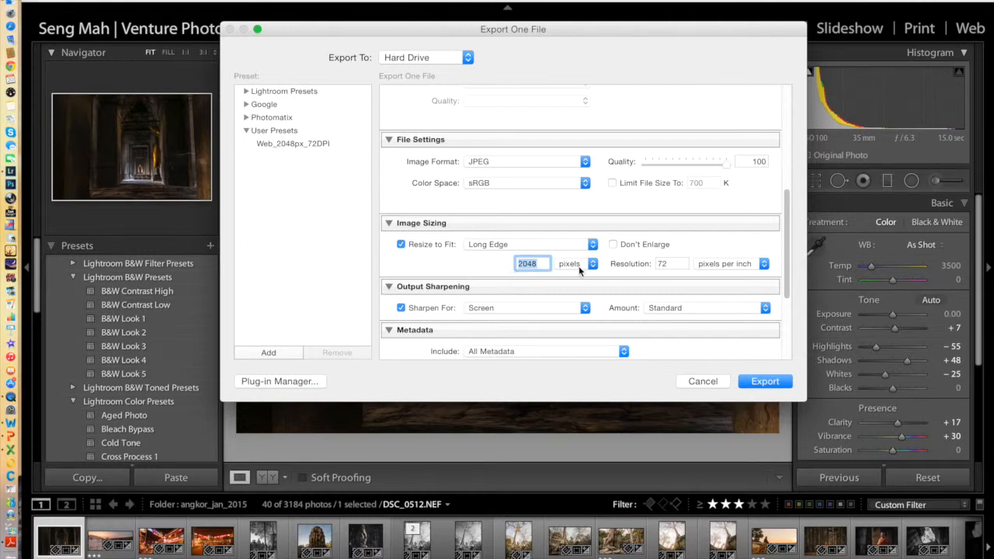
left_click(592, 245)
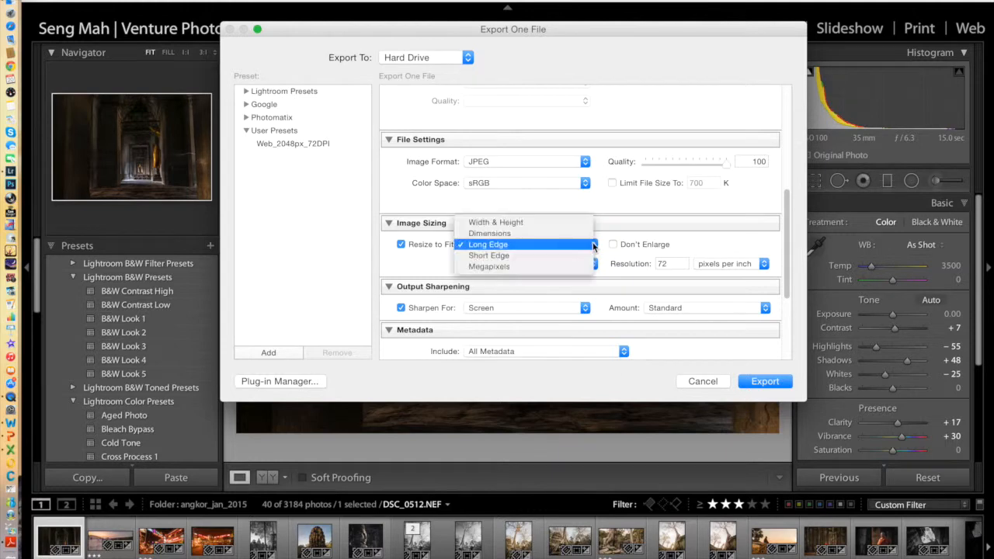
left_click(506, 247)
left_click(540, 264)
type("2000")
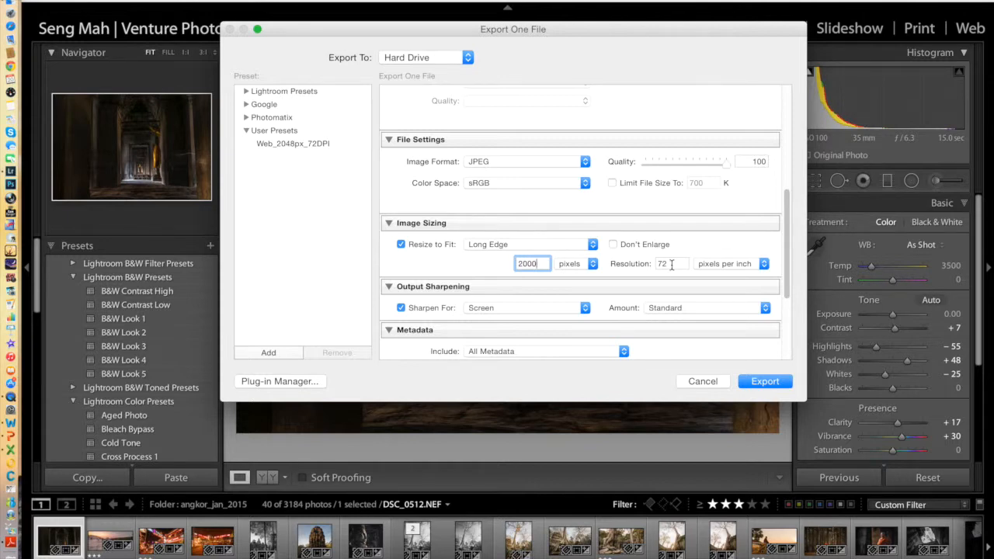
Choose output sharpening for Screen with the Standard amount
scroll(672, 264, "down", 3)
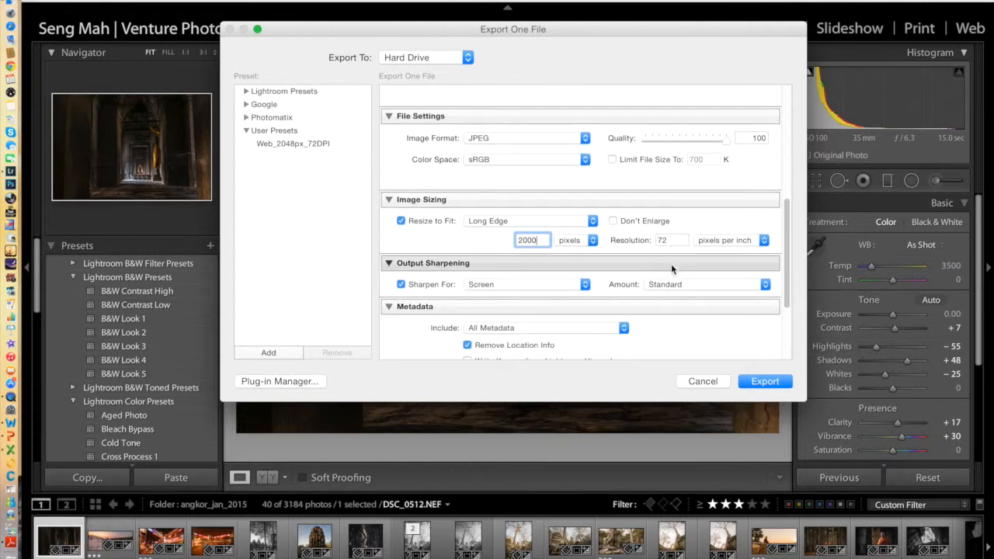
scroll(671, 265, "down", 2)
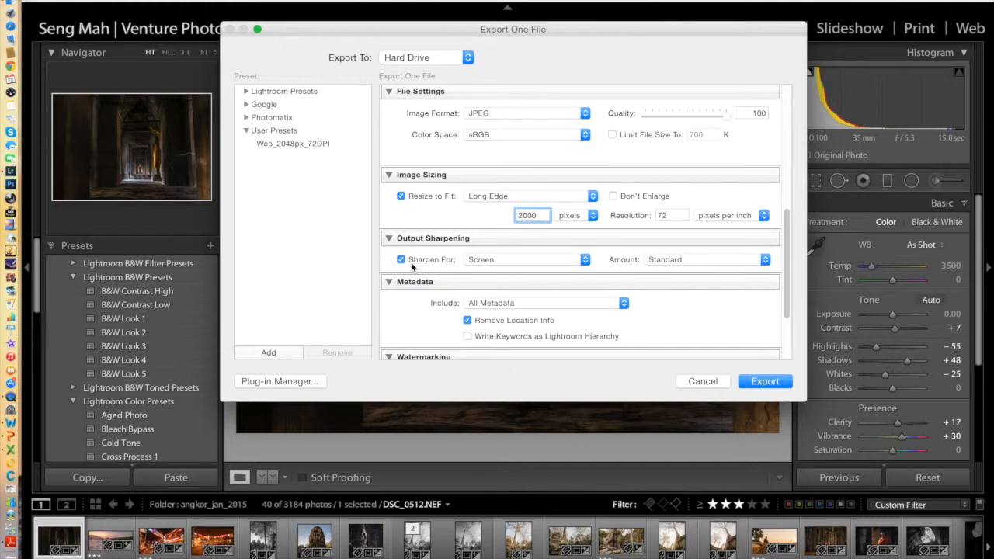
left_click(488, 263)
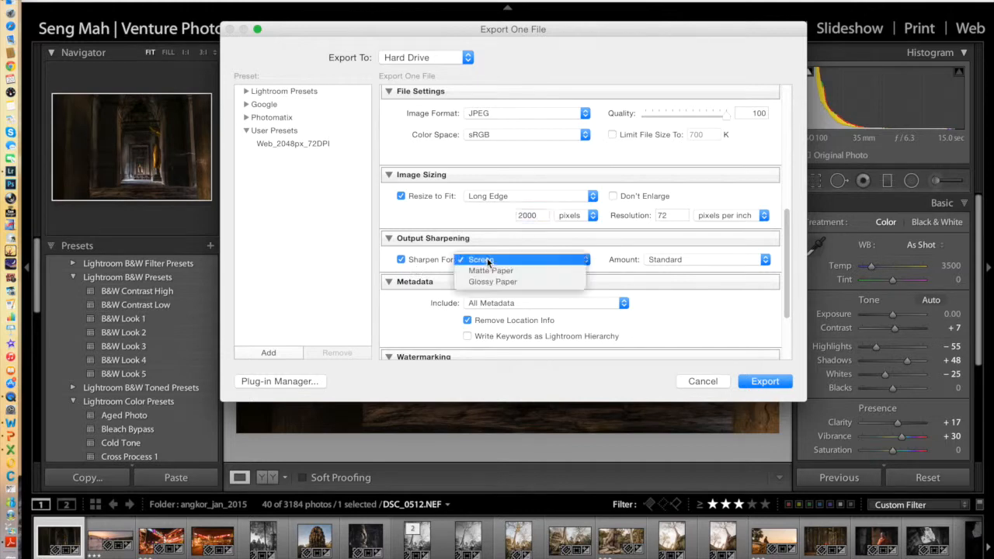
left_click(487, 262)
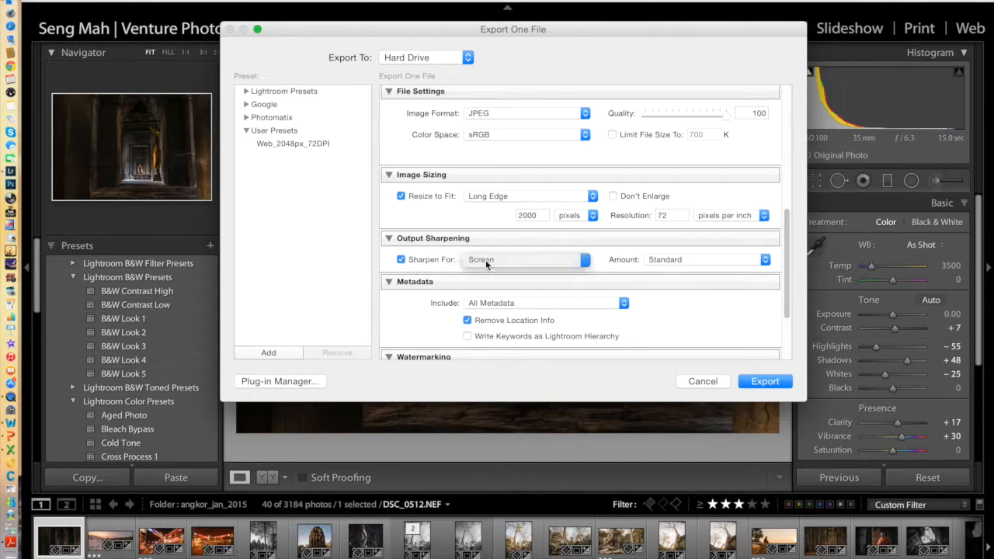
left_click(694, 263)
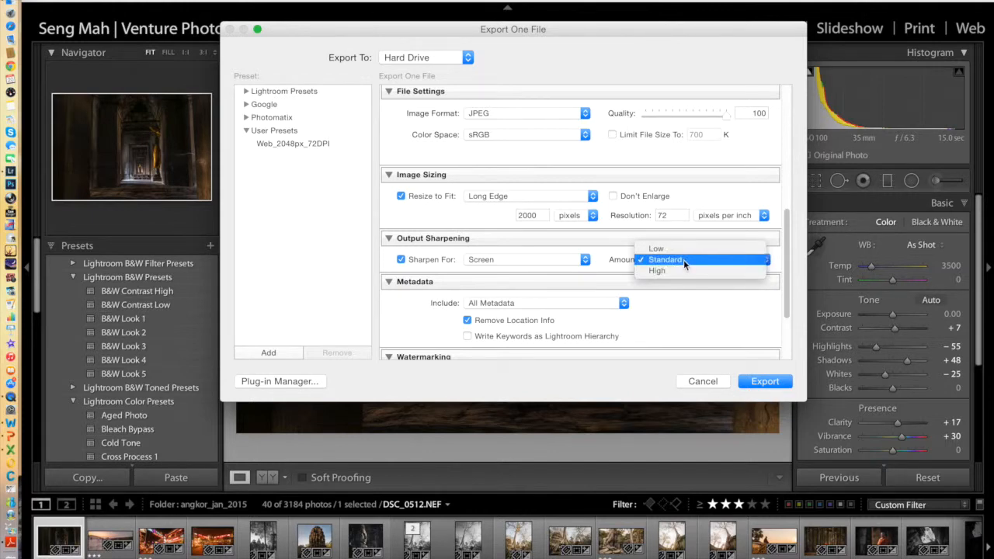
left_click(684, 260)
Turn off the watermark for the exported image
scroll(704, 300, "down", 2)
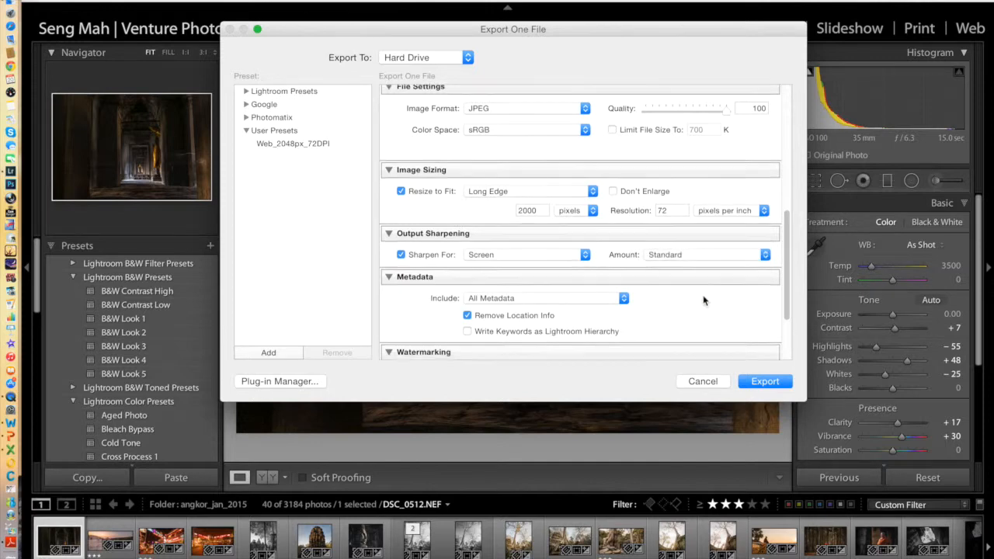
scroll(704, 300, "down", 3)
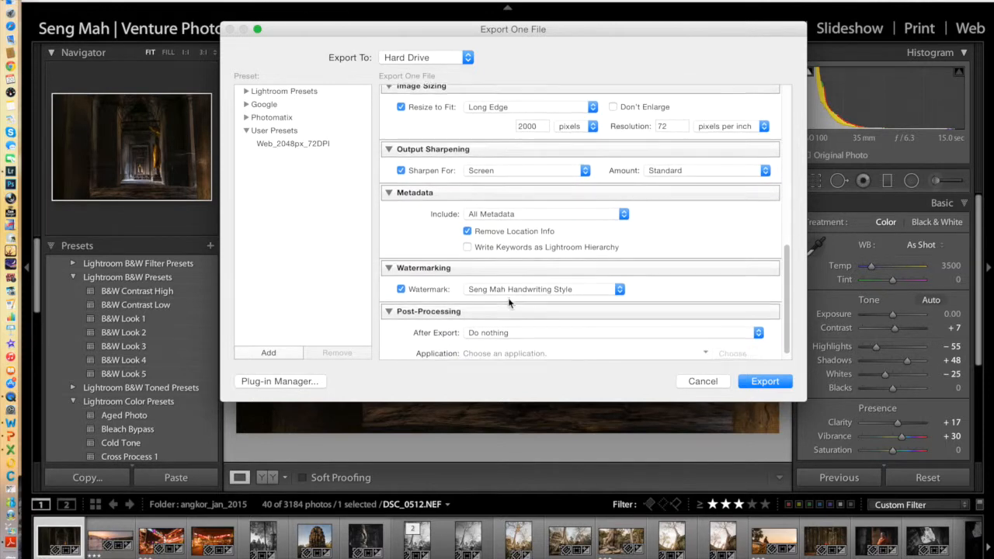
left_click(401, 282)
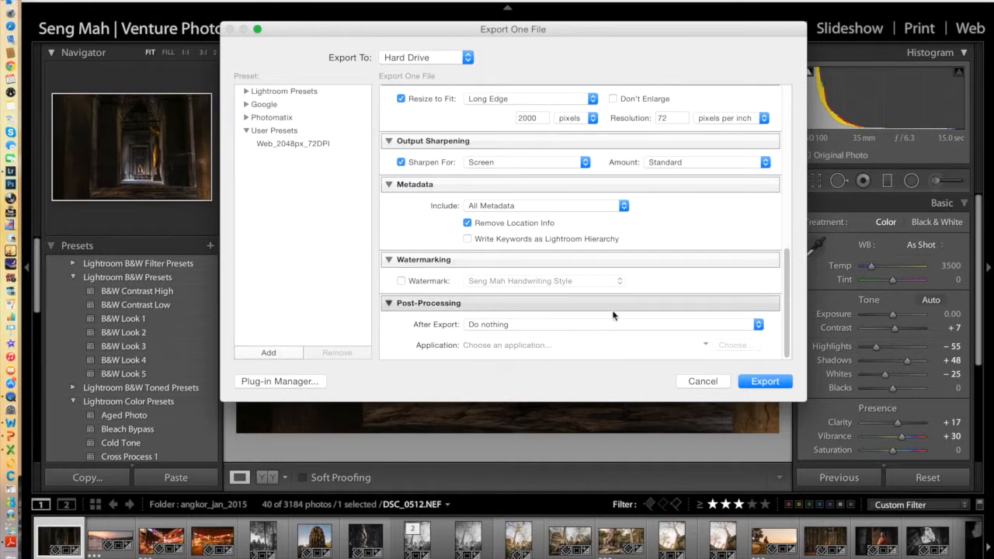
Save the current export settings as a user preset named Camera Club Specs
scroll(613, 310, "up", 10)
scroll(614, 314, "up", 3)
scroll(615, 314, "down", 12)
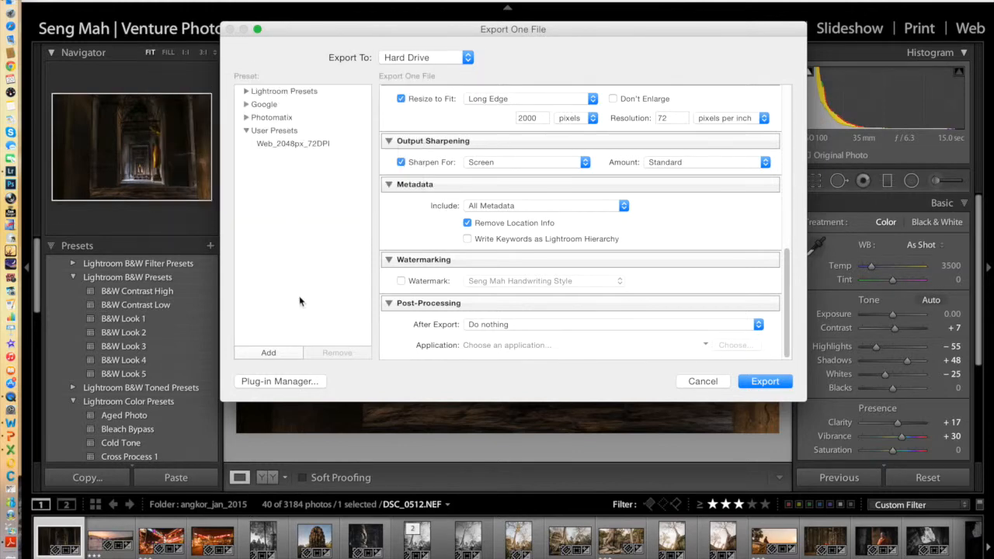
left_click(272, 353)
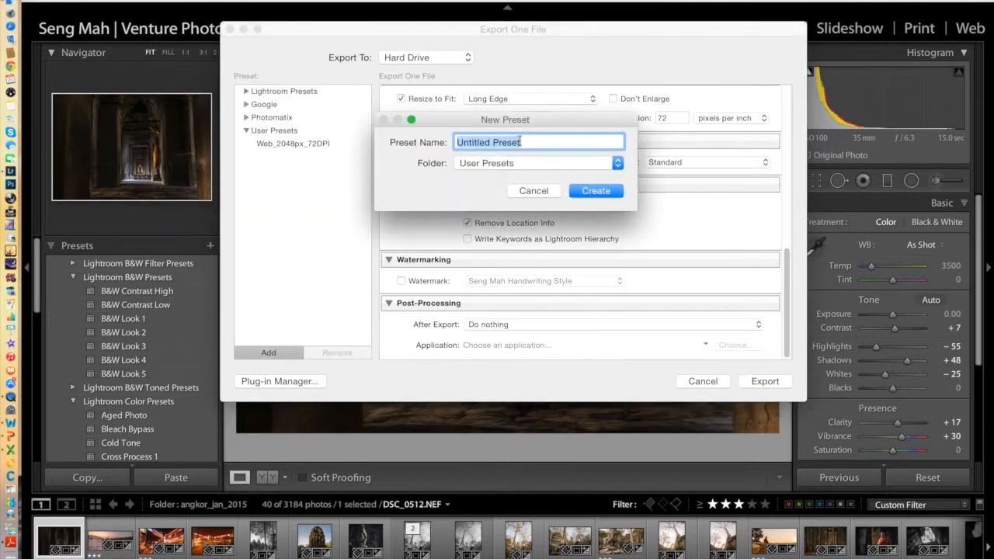
type("Camera Club Specs")
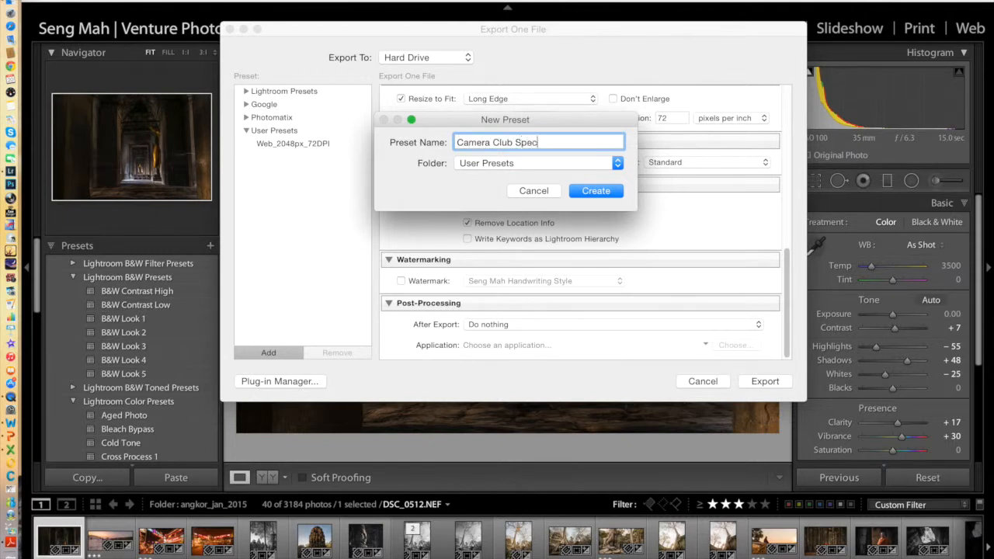
left_click(595, 191)
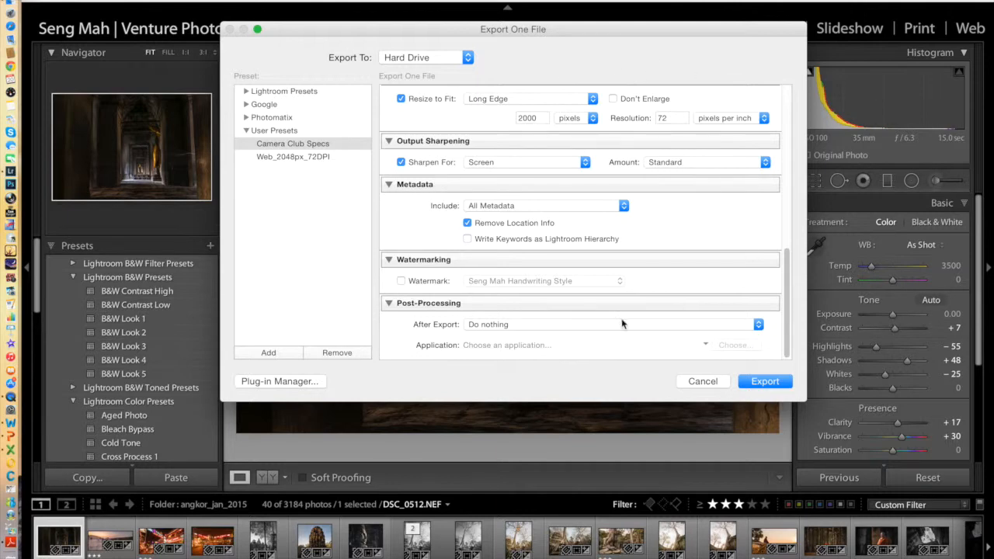
Export the photo with these settings and open the resulting JPEG from the CAMERA CLUB folder
scroll(638, 207, "up", 3)
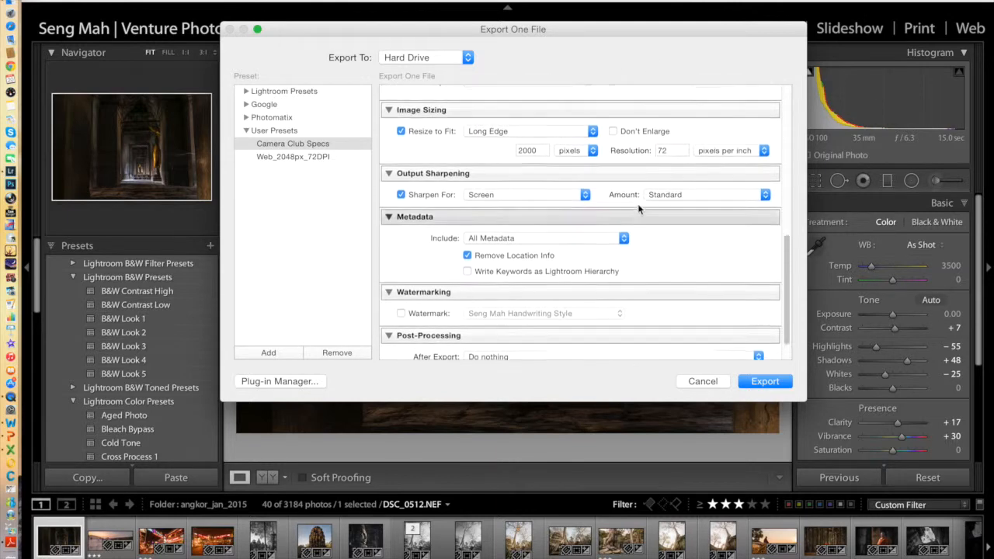
scroll(638, 207, "down", 3)
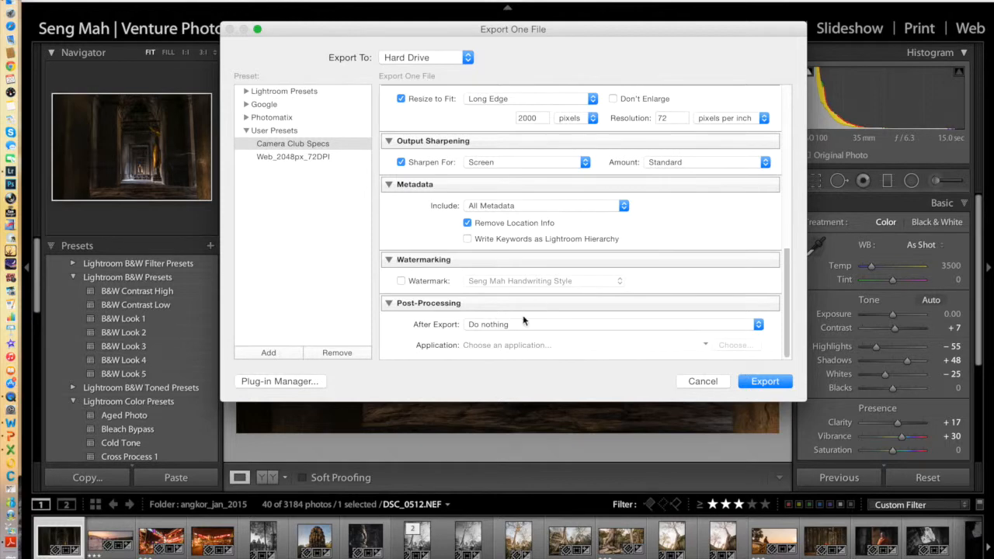
left_click(765, 381)
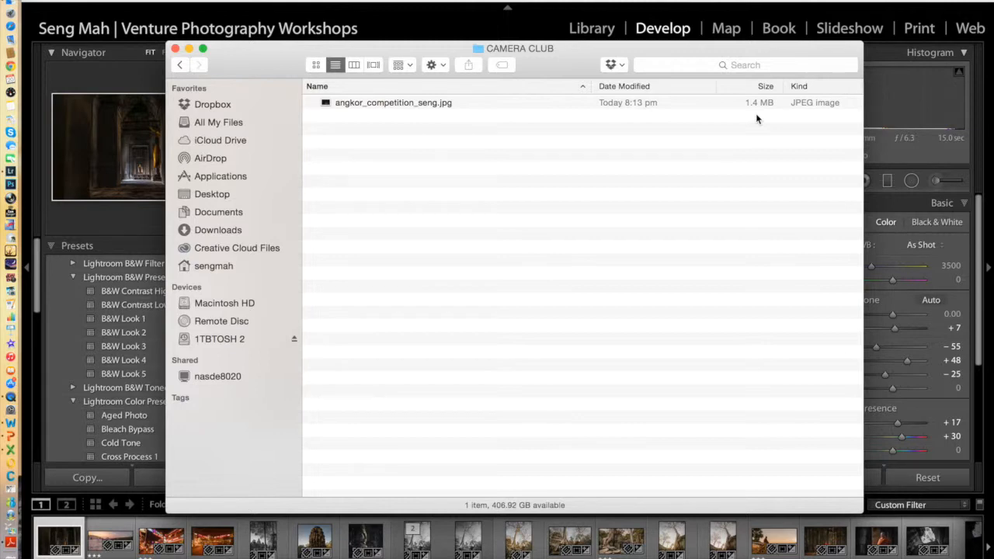
left_click(353, 105)
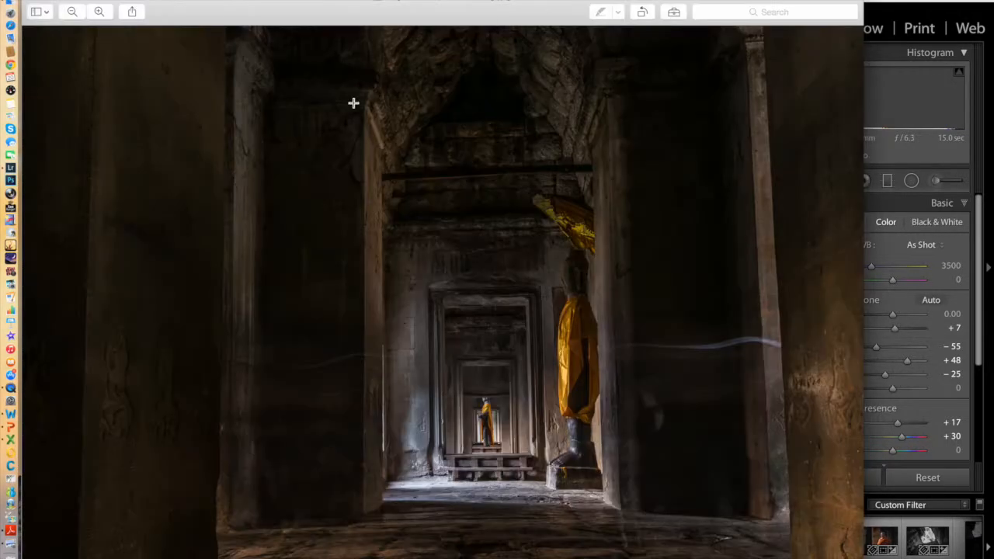